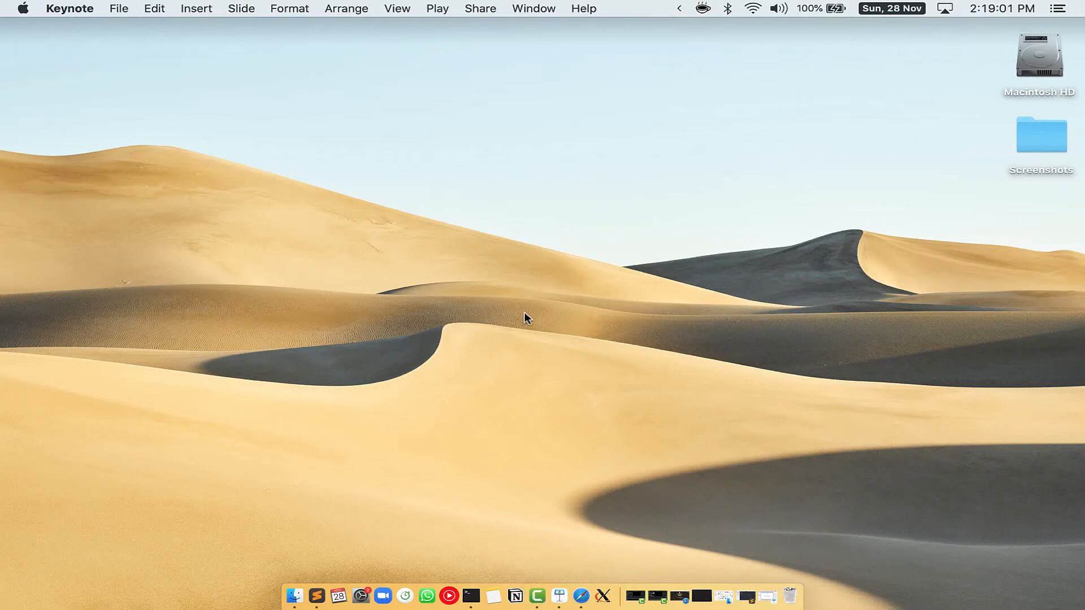
- Launch Terminal from Spotlight so a fresh bash prompt appears
key(super+space)
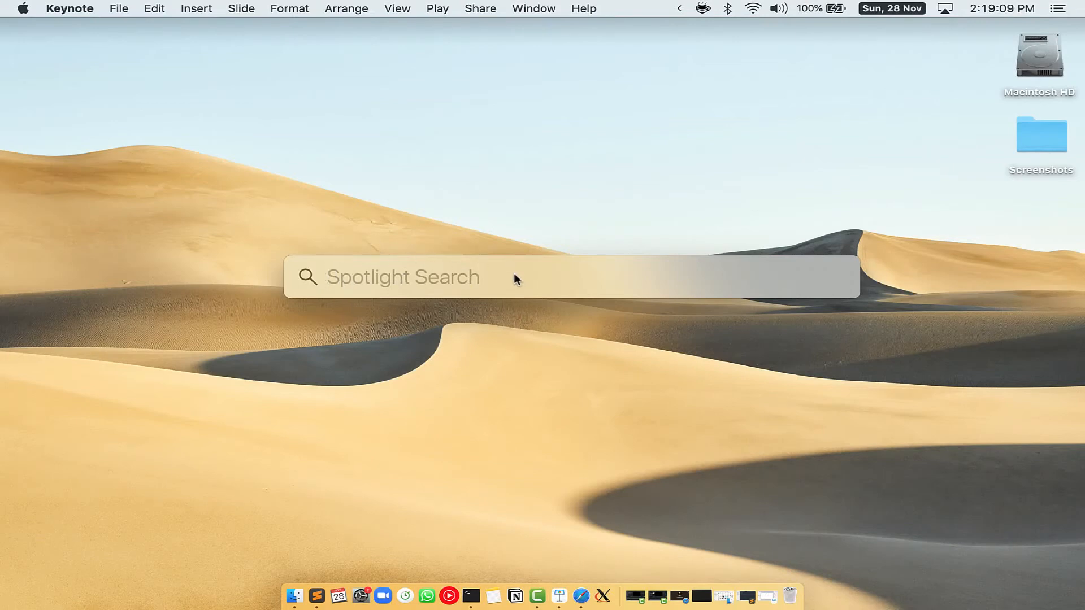
text(Terminal)
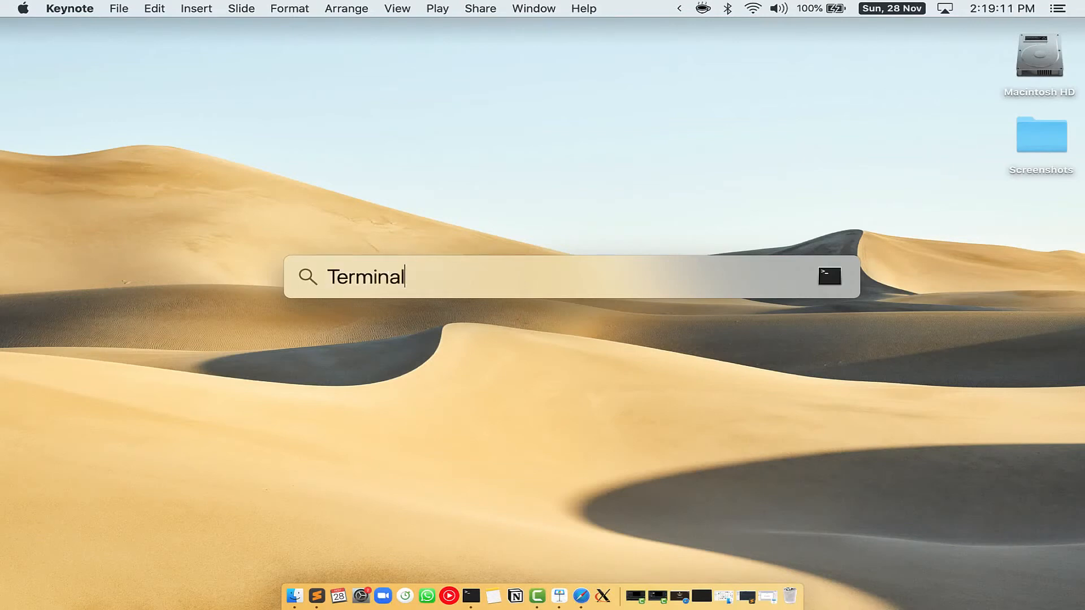
text(.app)
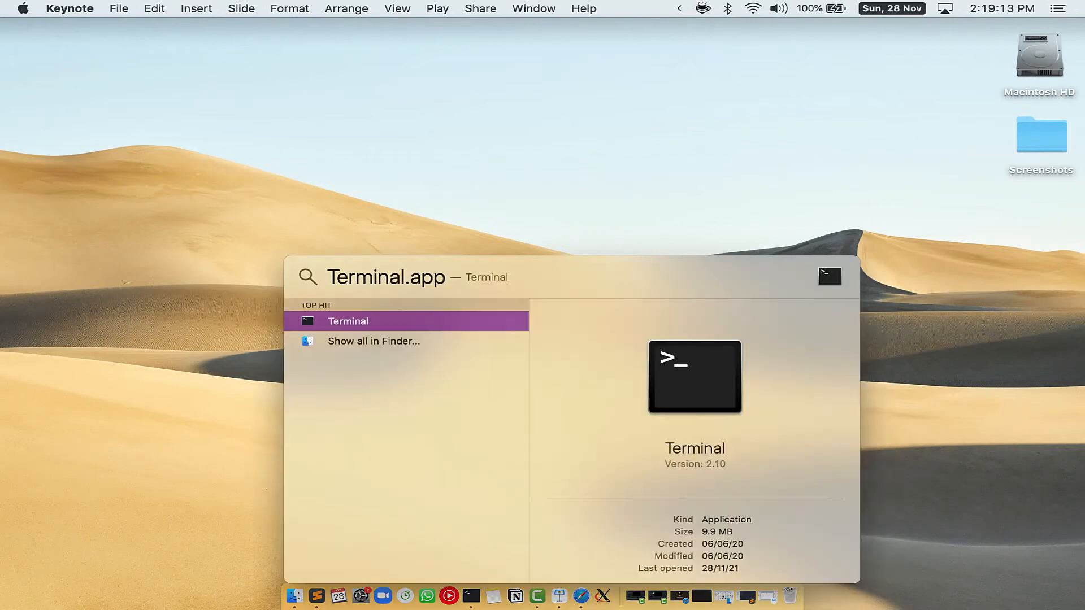
click(330, 322)
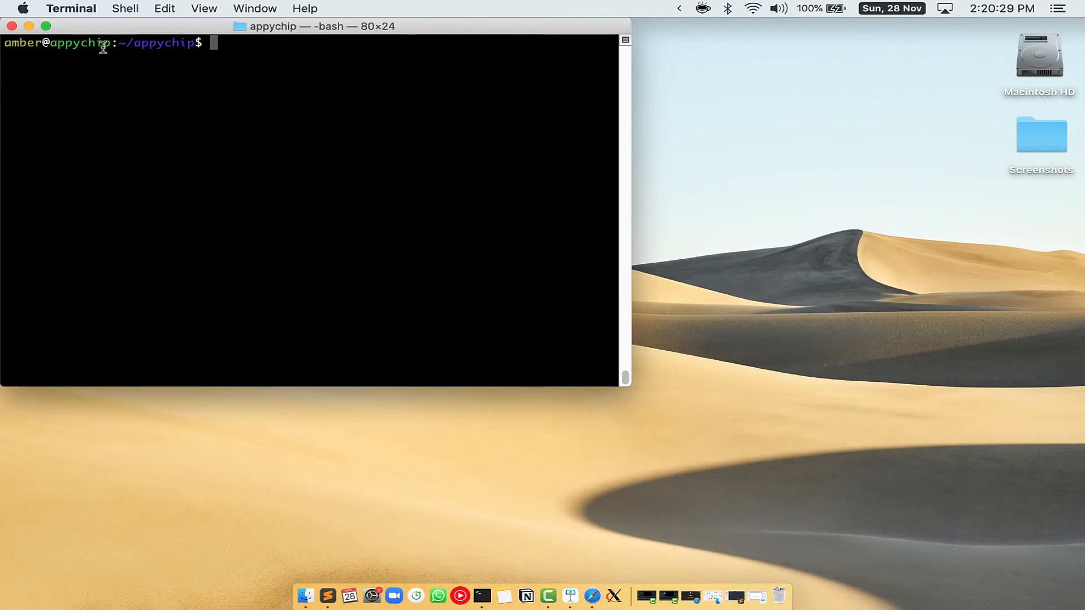
- Fill the screen with Terminal, then bring Safari on brew.sh back to the front
click(45, 25)
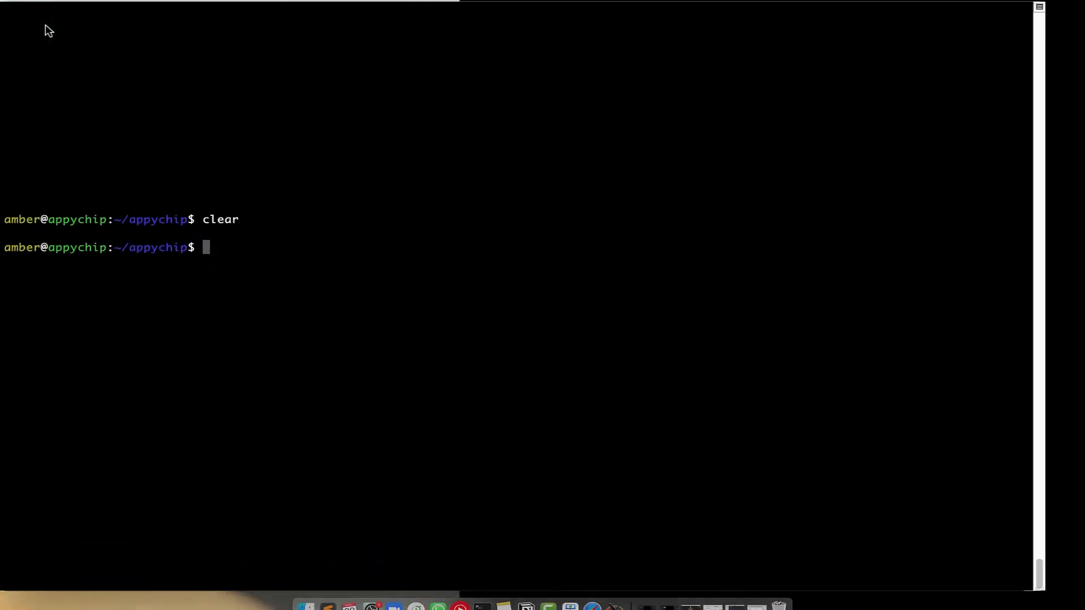
key(ctrl+Left)
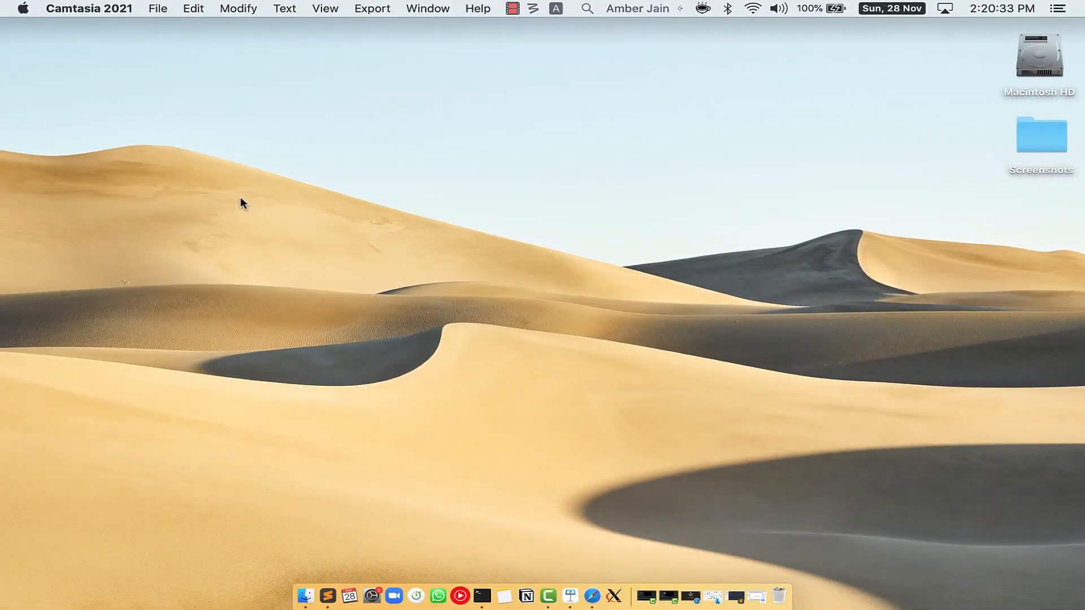
click(603, 592)
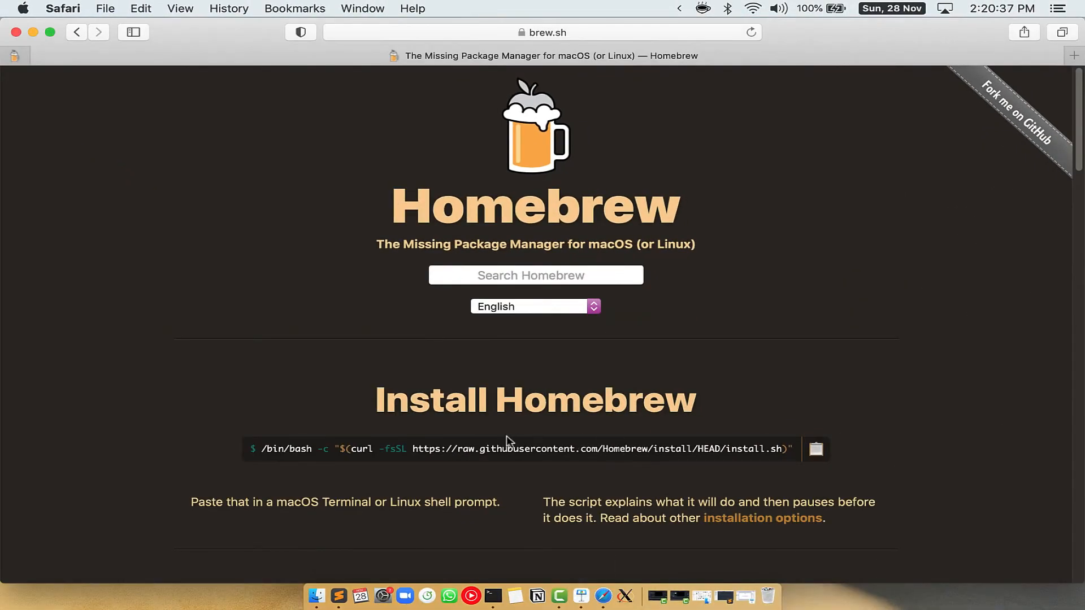
click(533, 33)
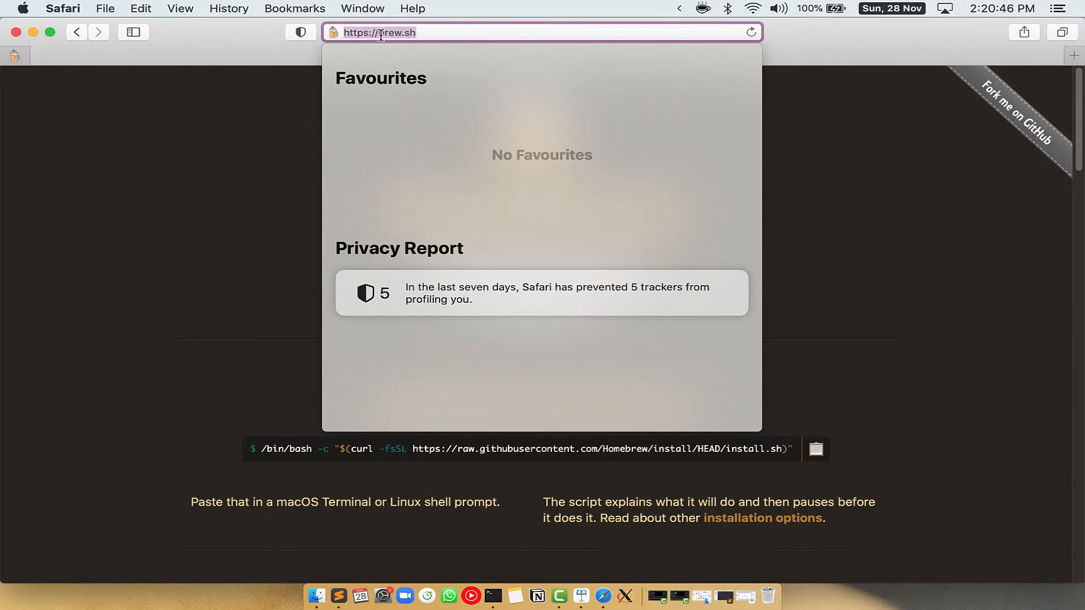
click(422, 32)
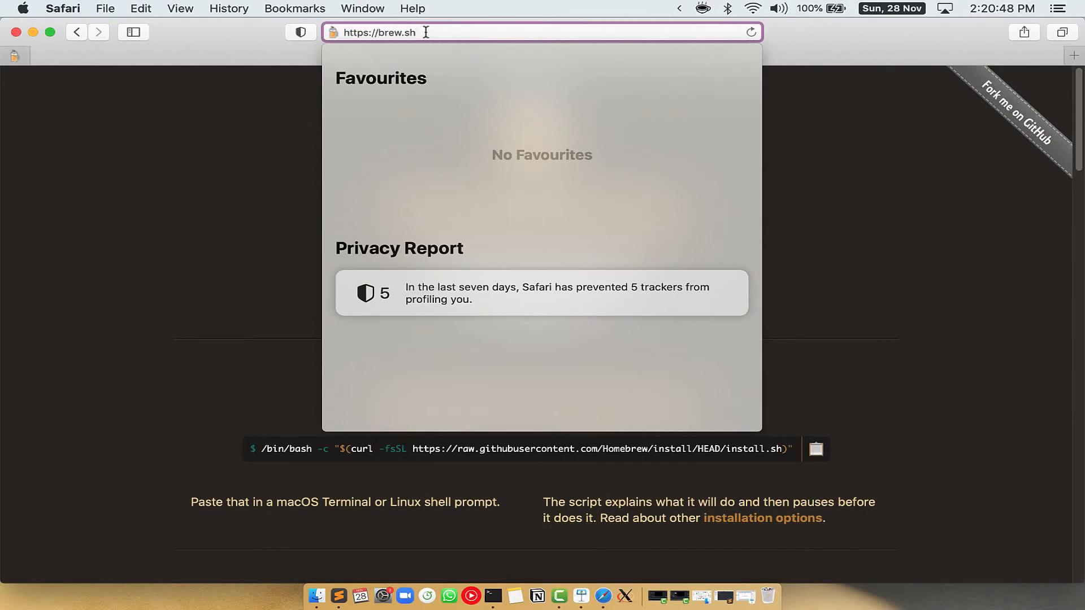
key(Escape)
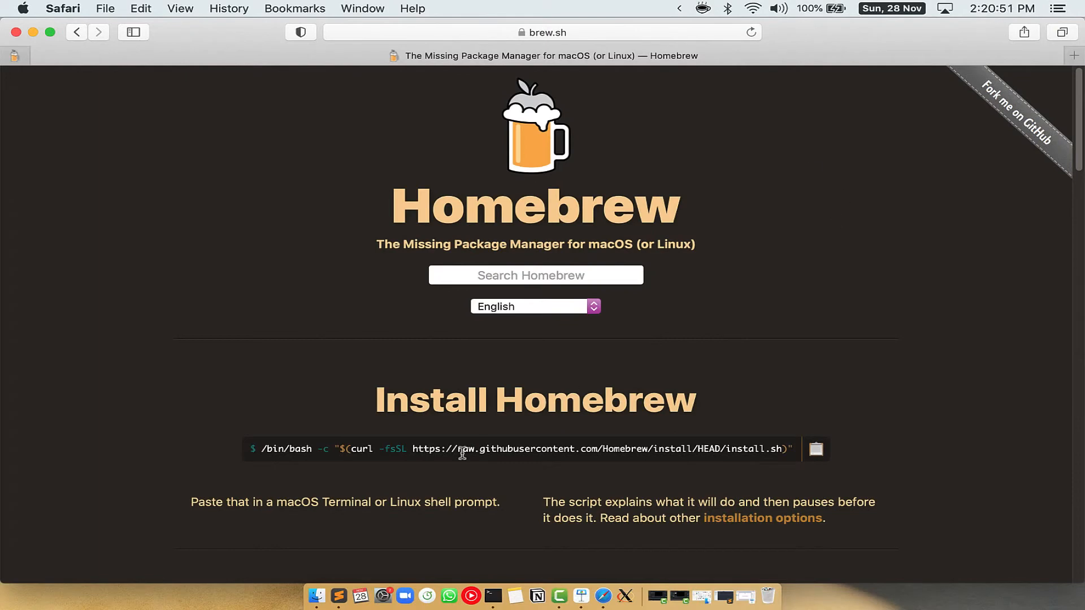
- Copy the Homebrew install command from the Install Homebrew section
drag(375, 400, 696, 395)
click(349, 457)
click(817, 454)
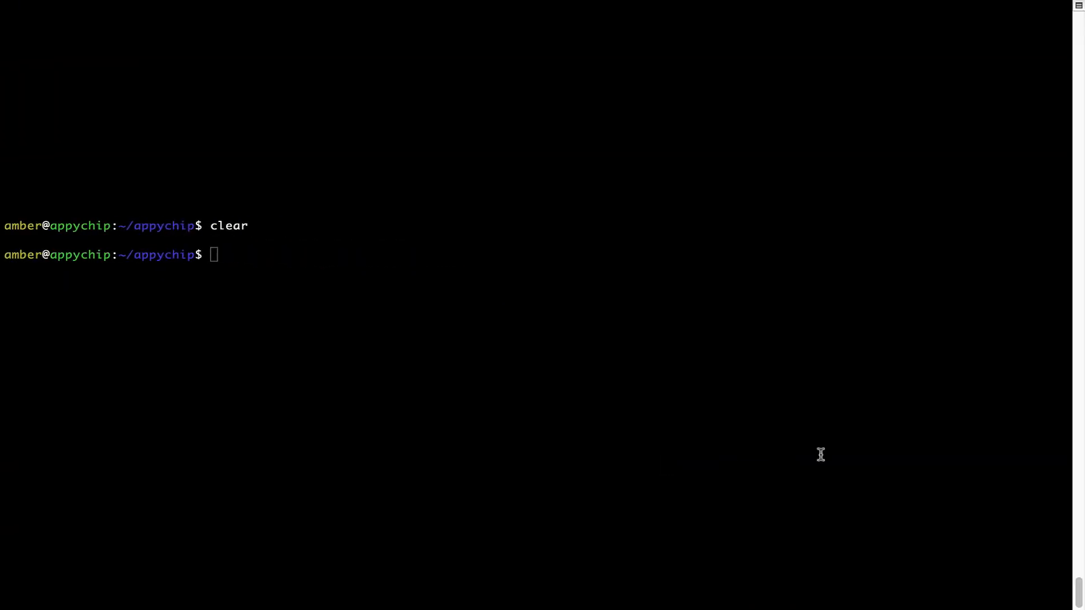
- Paste and run the install script, giving the sudo password and confirming, until Installation successful!
right_click(335, 236)
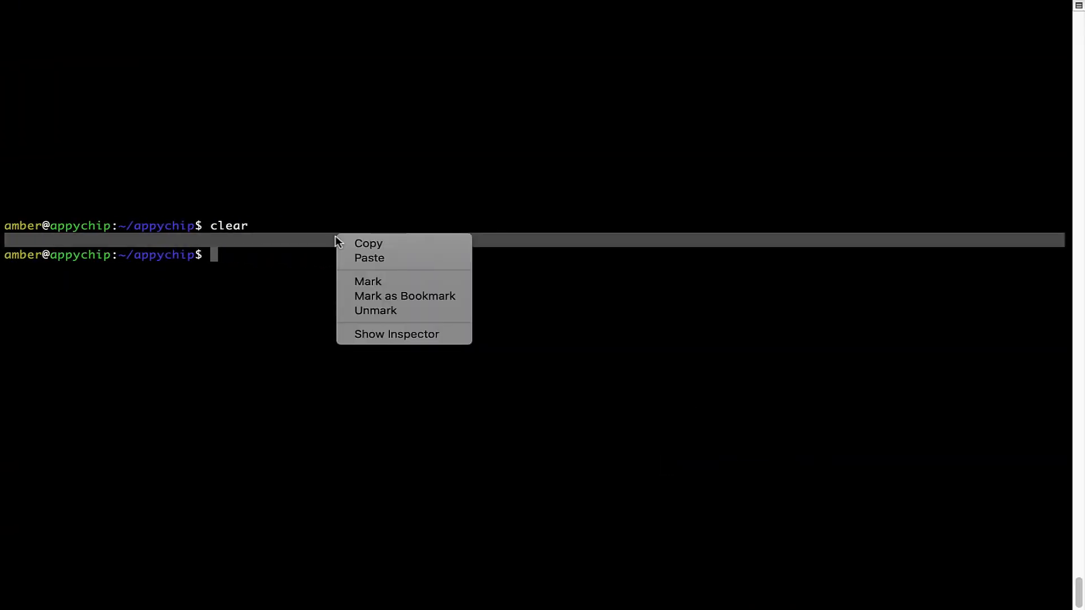
click(369, 258)
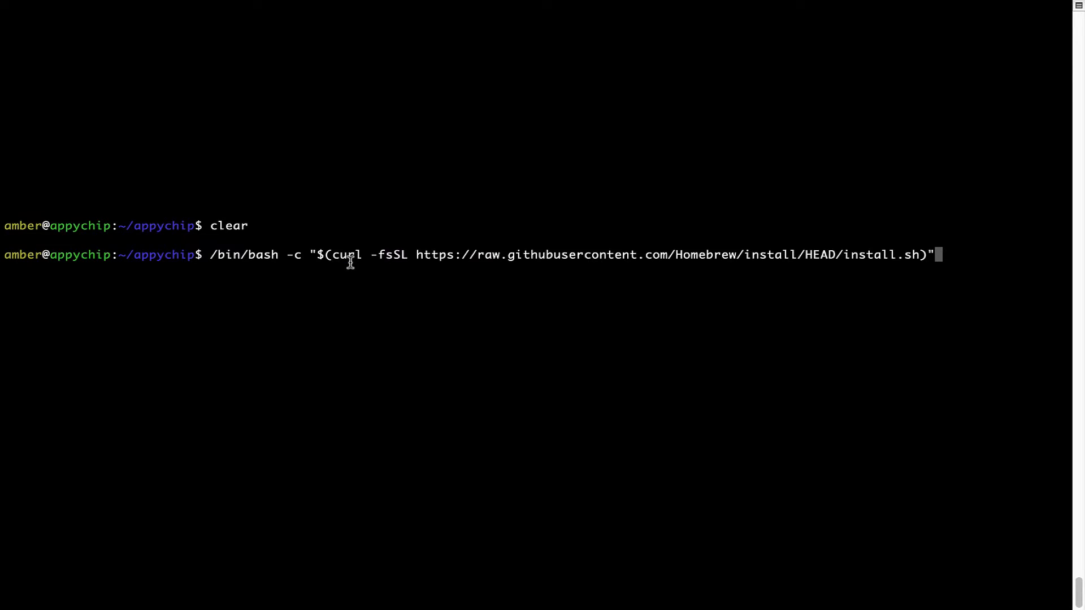
key(Return)
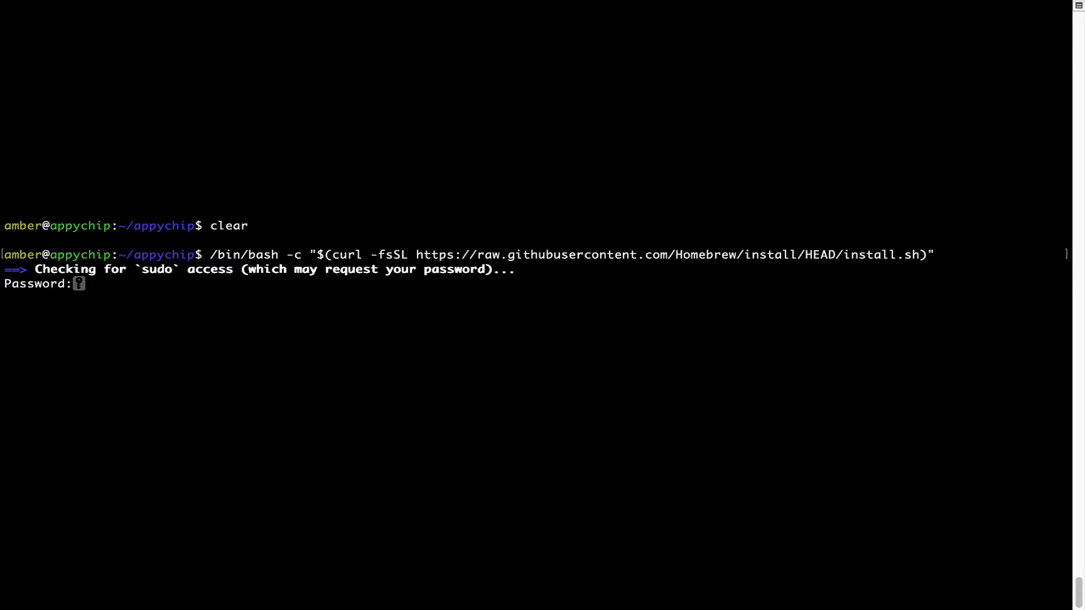
key(Return)
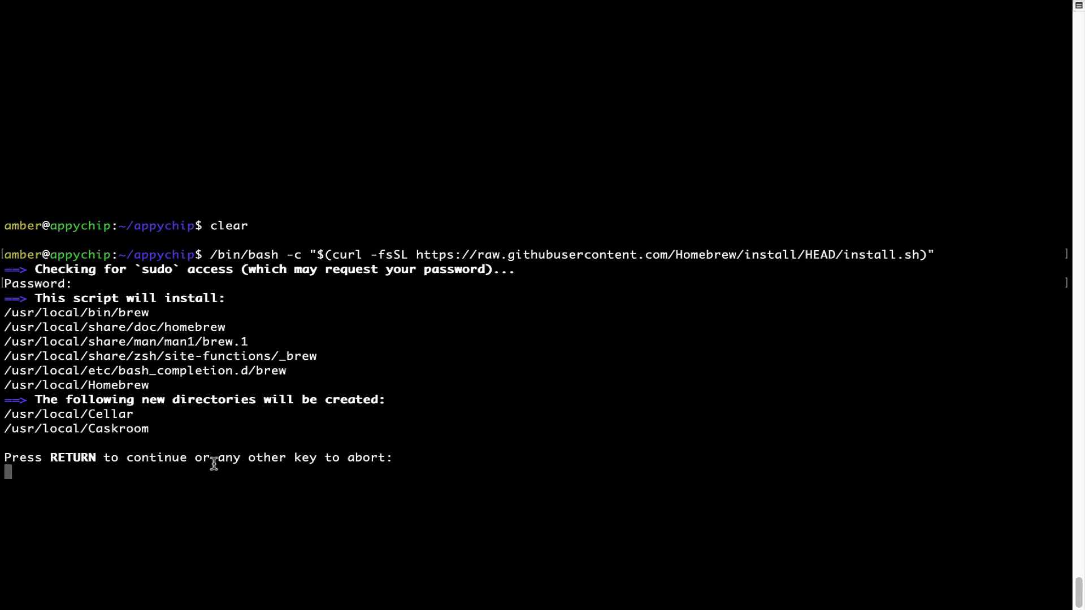
key(Return)
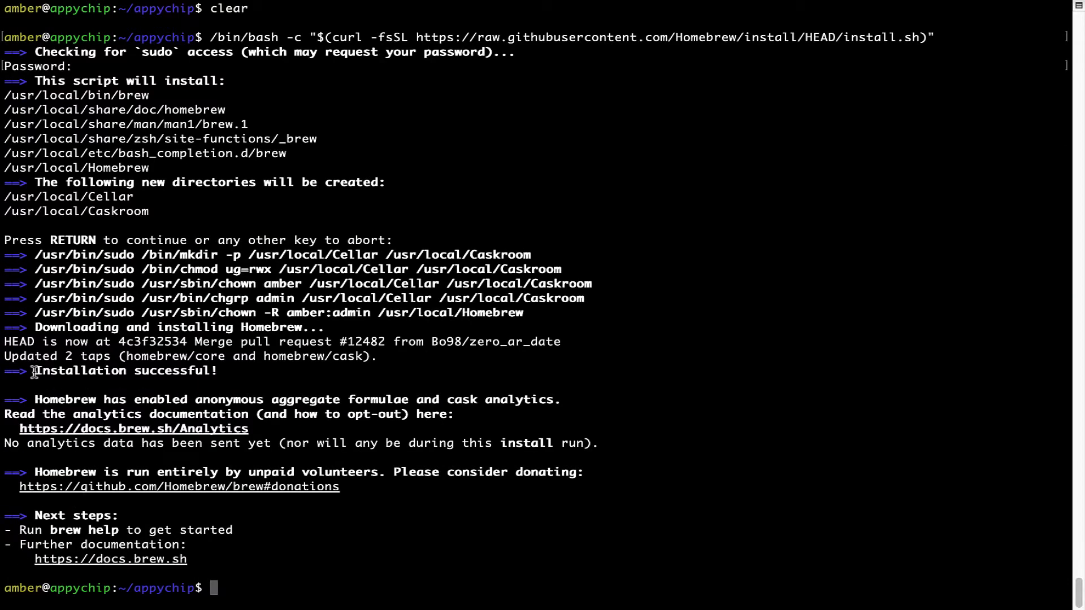
- Review the success message and glance at the Homebrew analytics documentation in Safari
drag(34, 371, 225, 369)
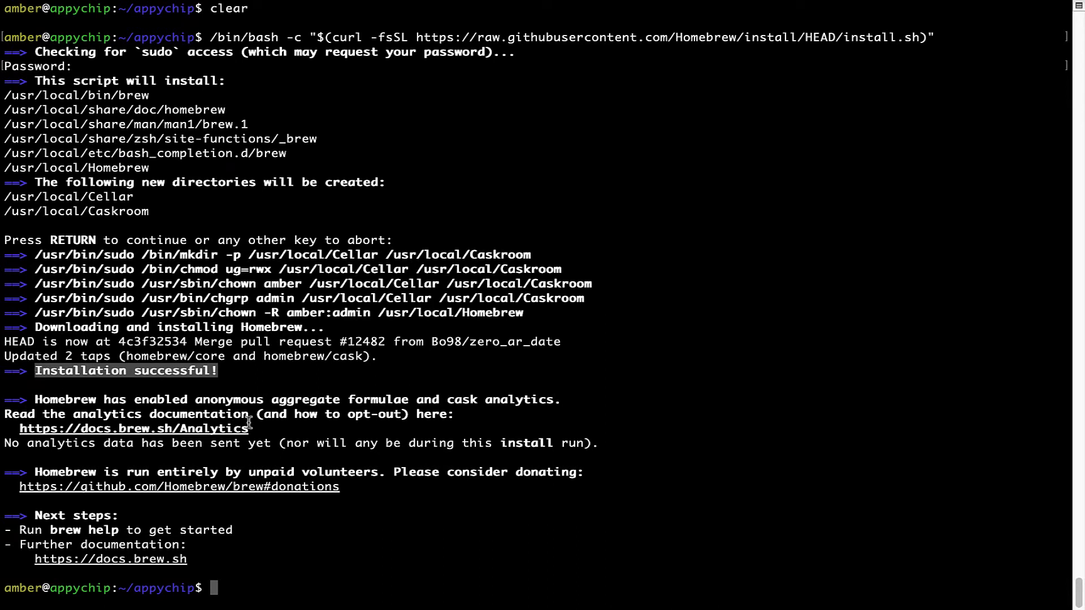
click(431, 374)
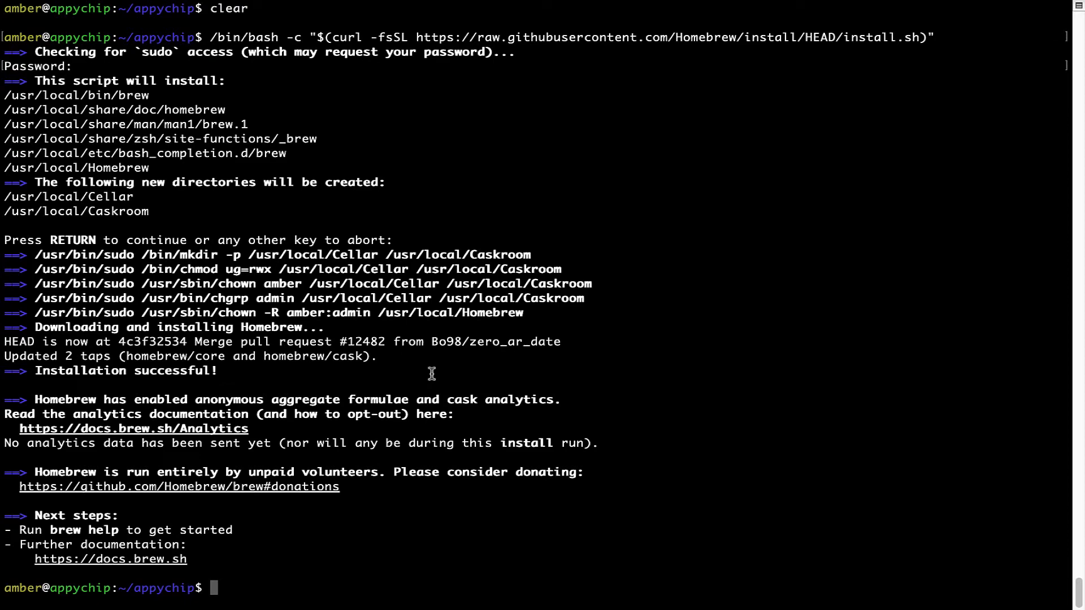
key(ctrl+Left)
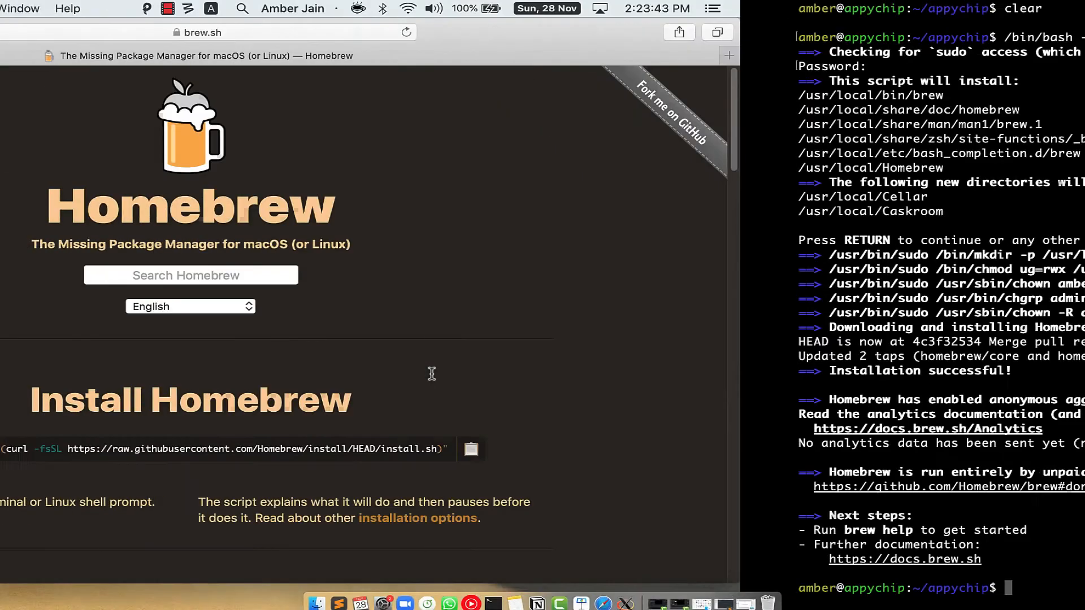
click(17, 57)
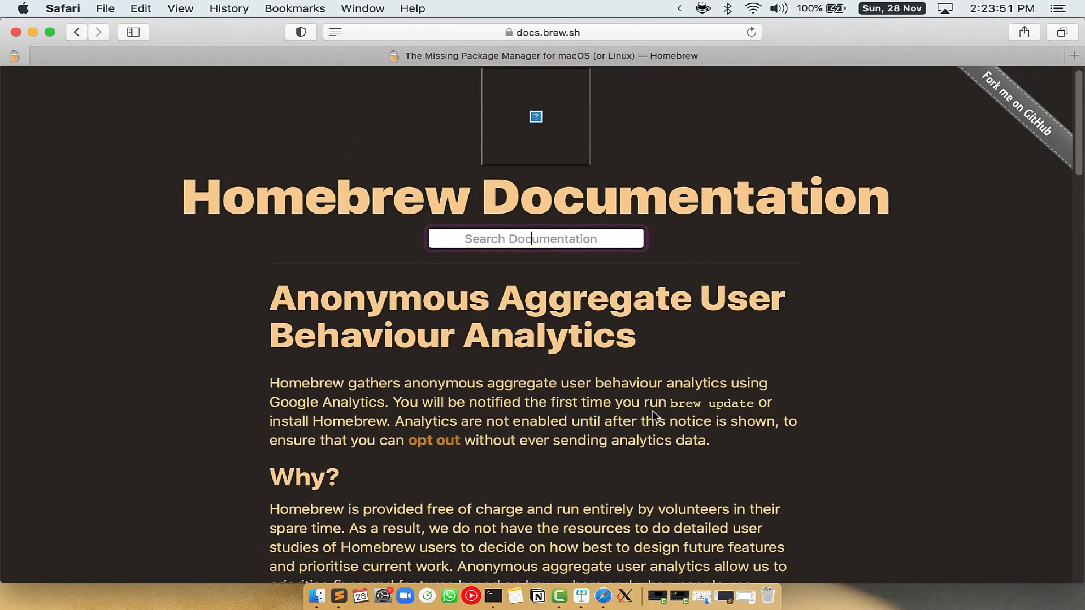
key(ctrl+Right)
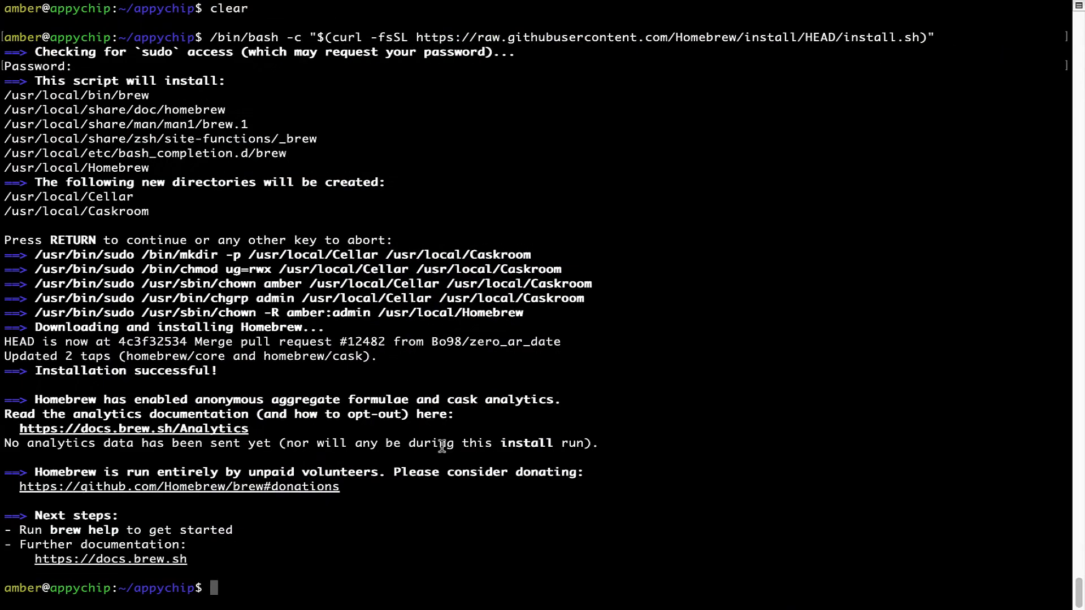
- Run 'brew analytics off', then clear the installer output from the screen
key(Return)
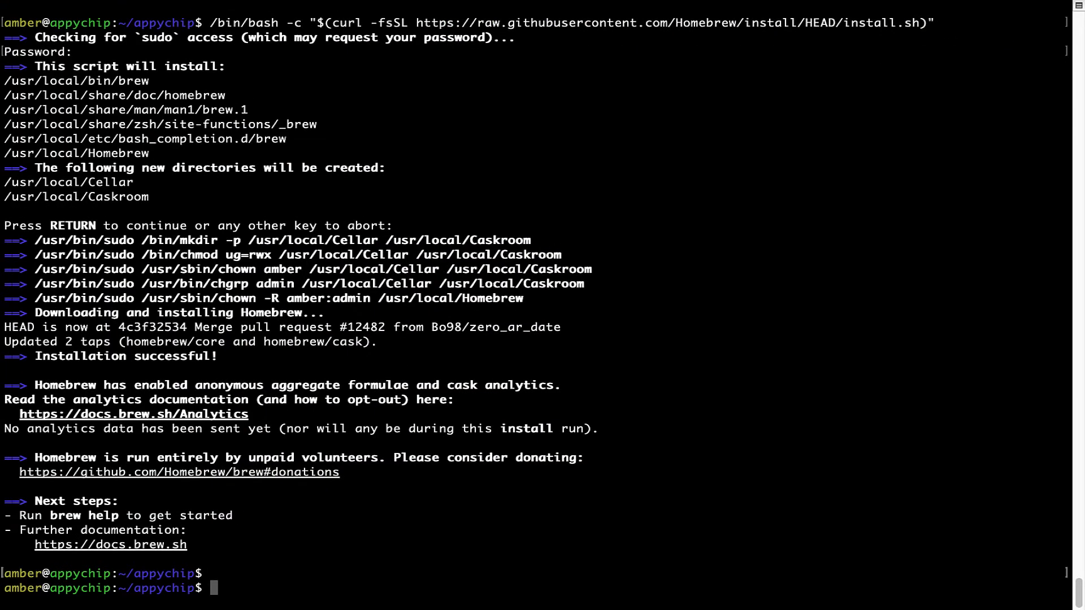
text(brew ana)
text(lytics off)
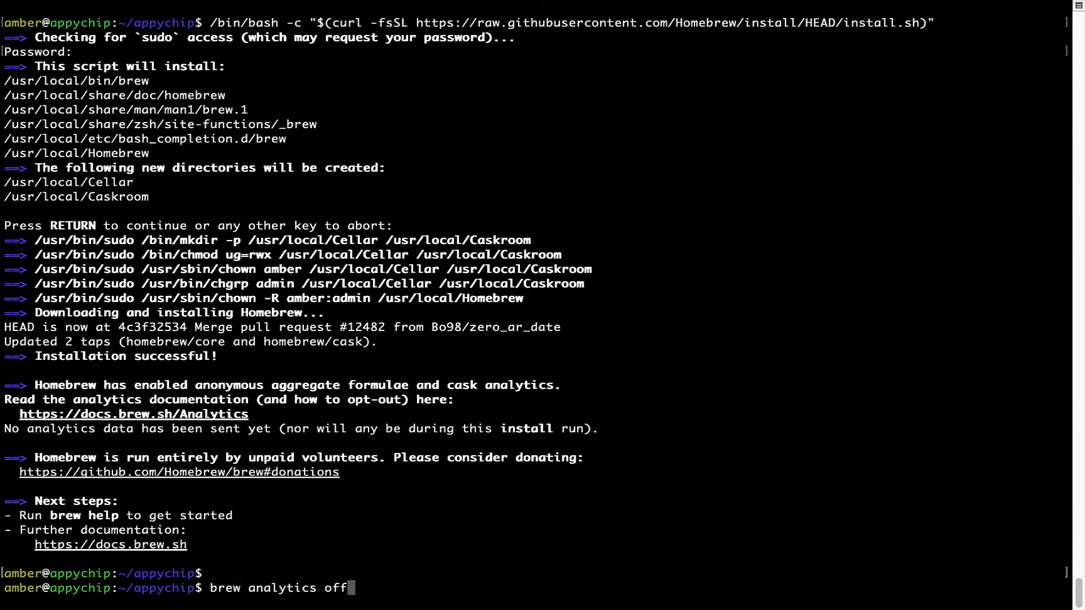
key(Return)
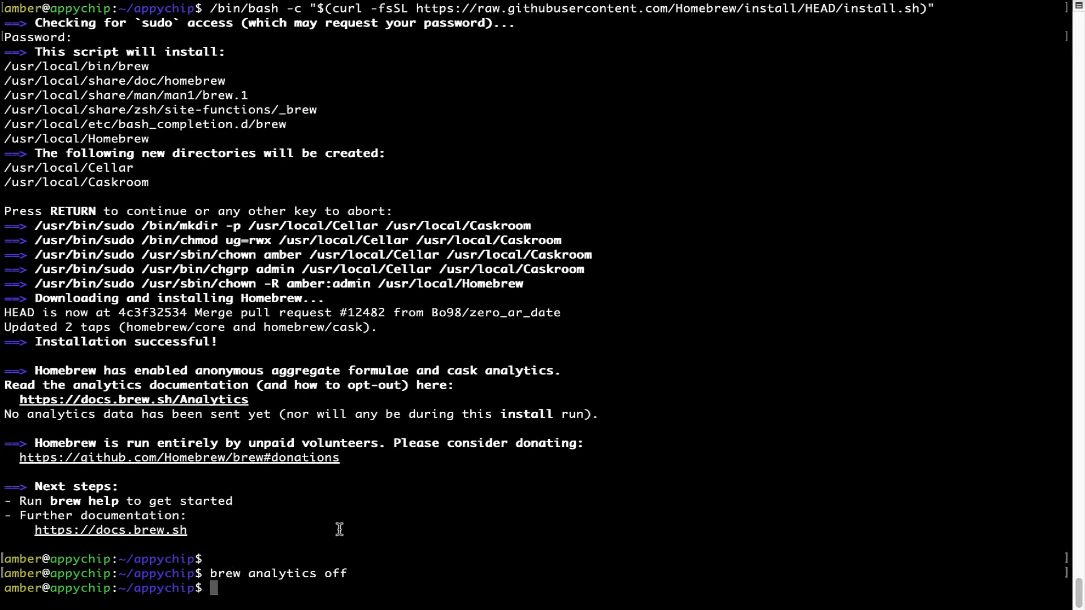
text(clear)
key(Return)
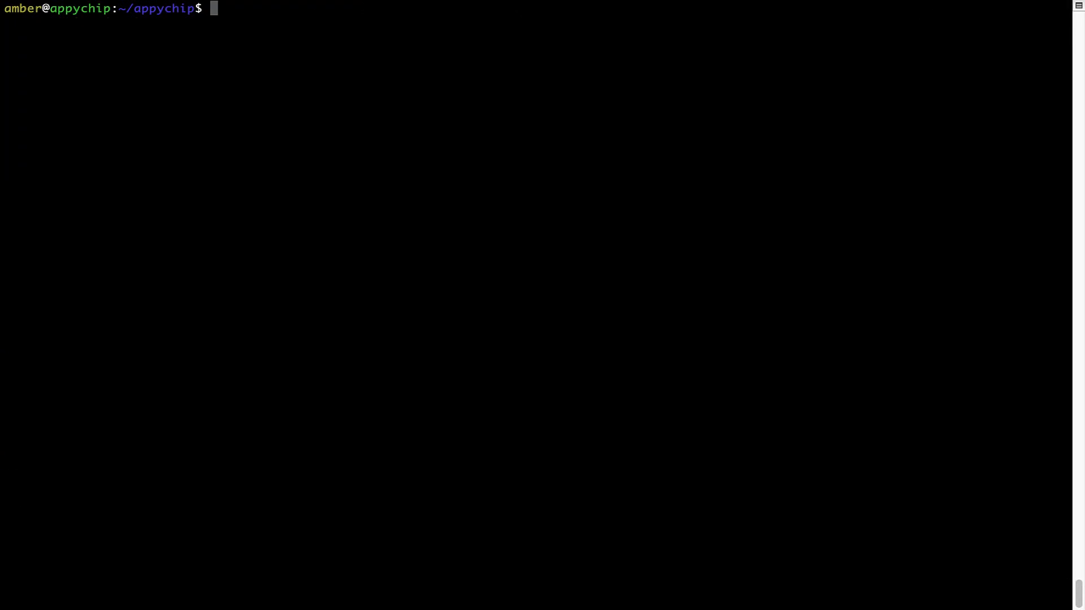
text(brew)
text( update)
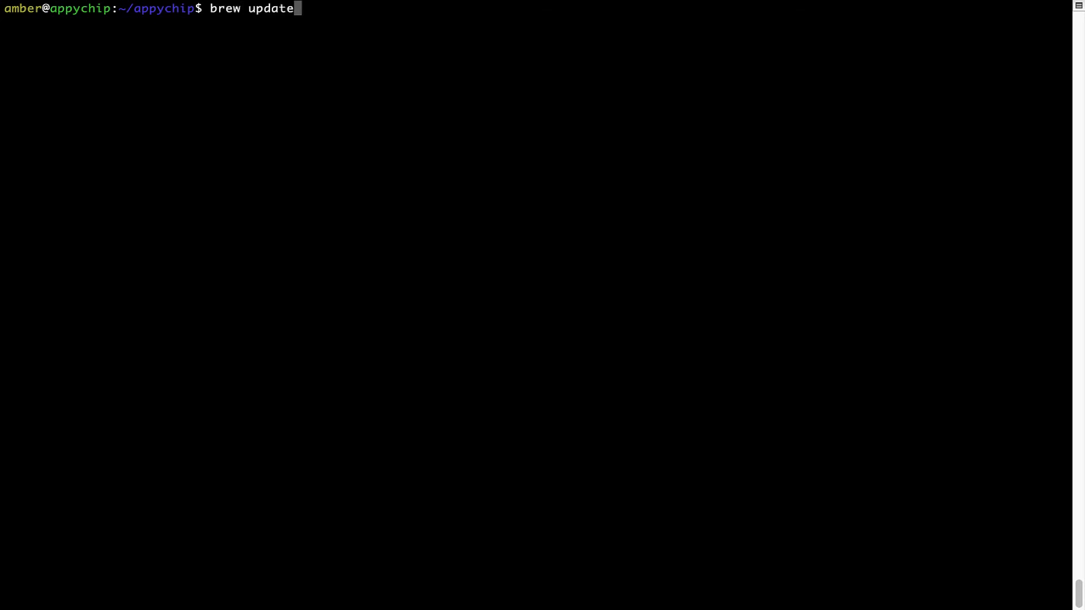
- Run 'brew update', which reports Already up-to-date
key(Return)
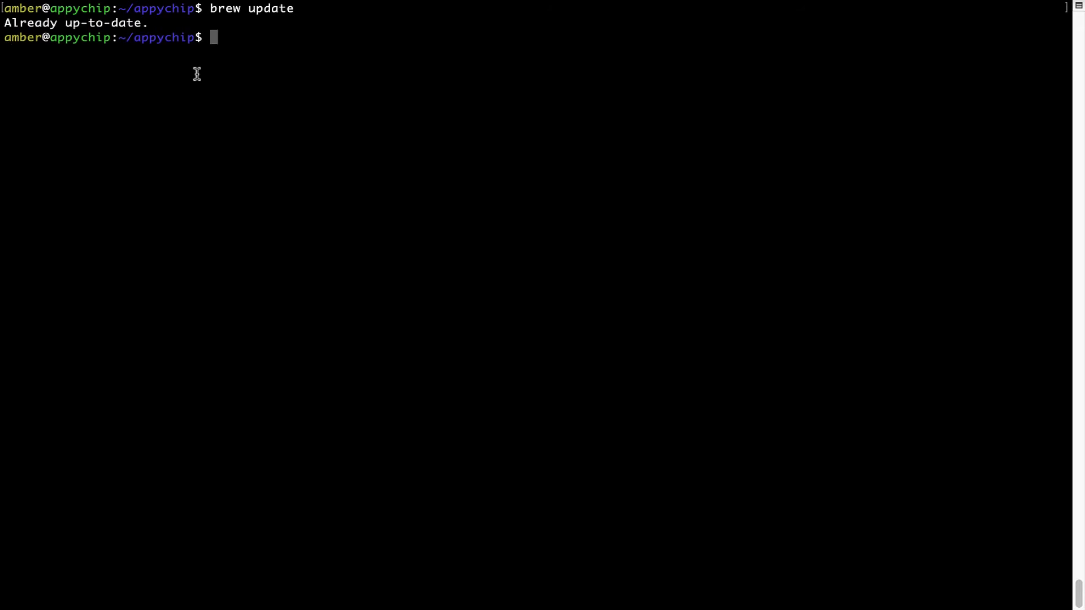
triple_click(108, 24)
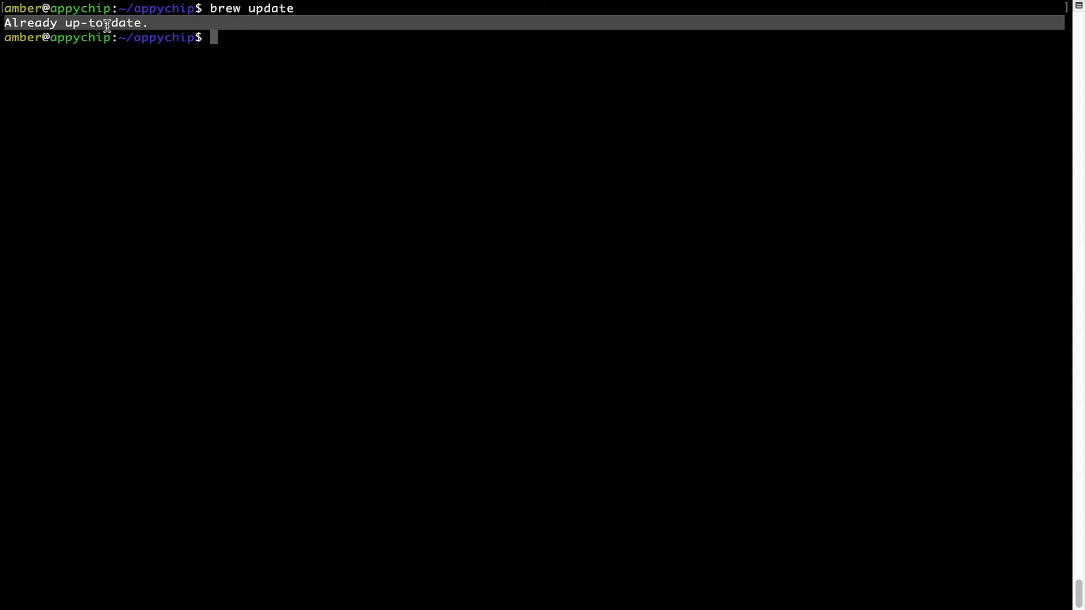
click(246, 144)
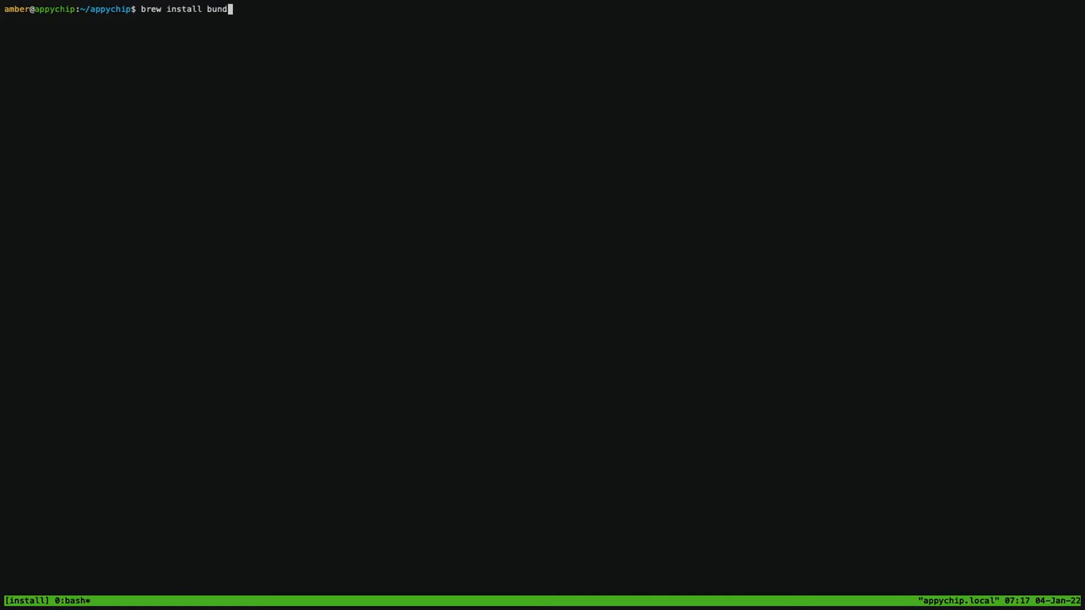
text(ler-completion)
- Run 'brew install bundler-completion' to install the package
key(Return)
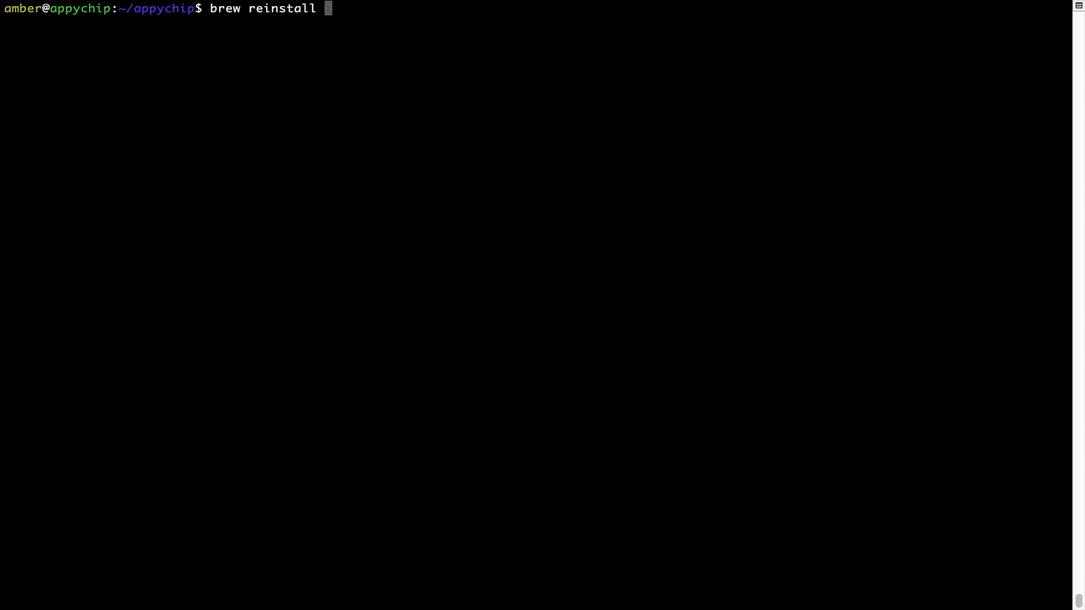
text(h)
text(ello)
- Run 'brew reinstall hello', check the Reinstalling hello output, then clear the screen
key(Return)
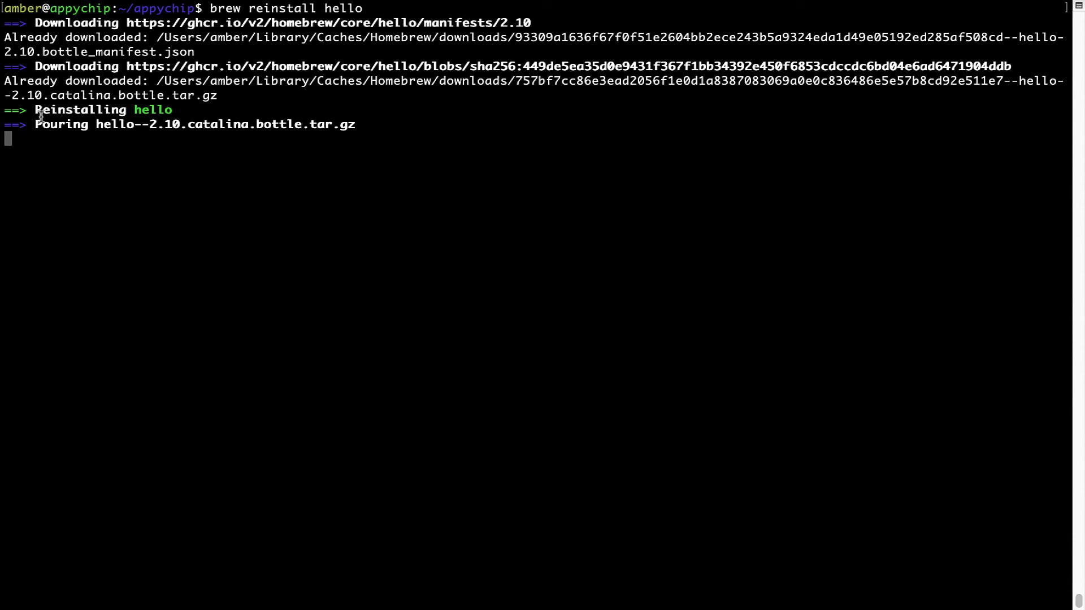
drag(34, 110, 171, 113)
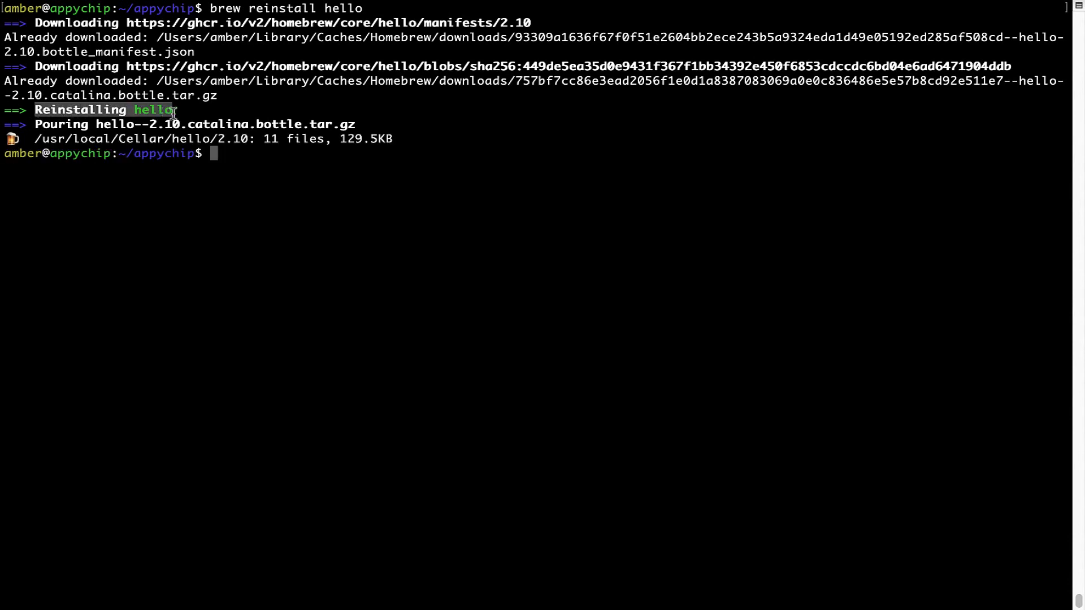
click(226, 159)
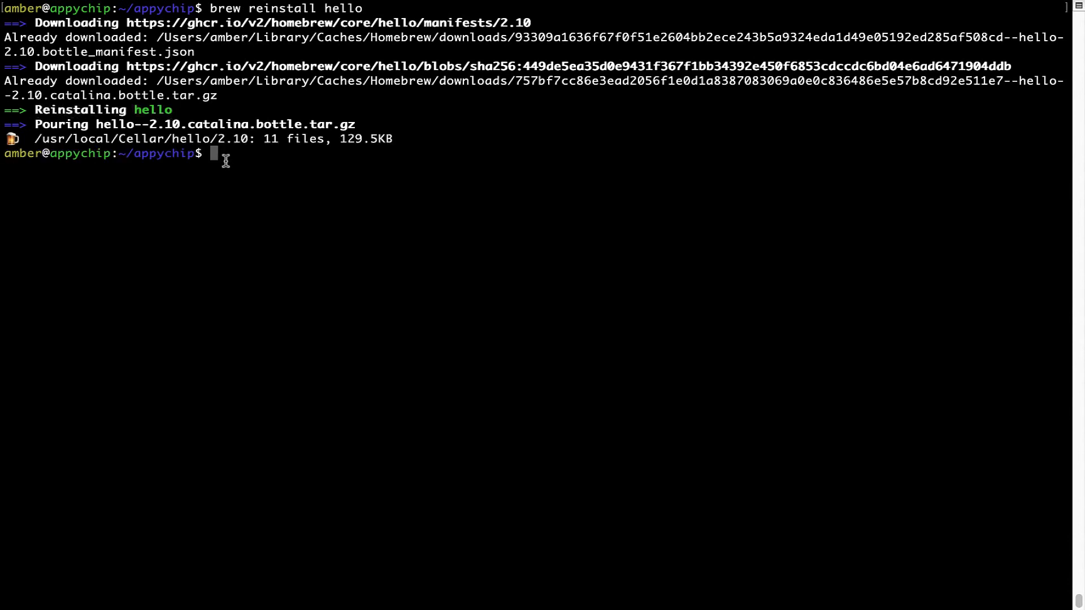
text(clear)
key(Return)
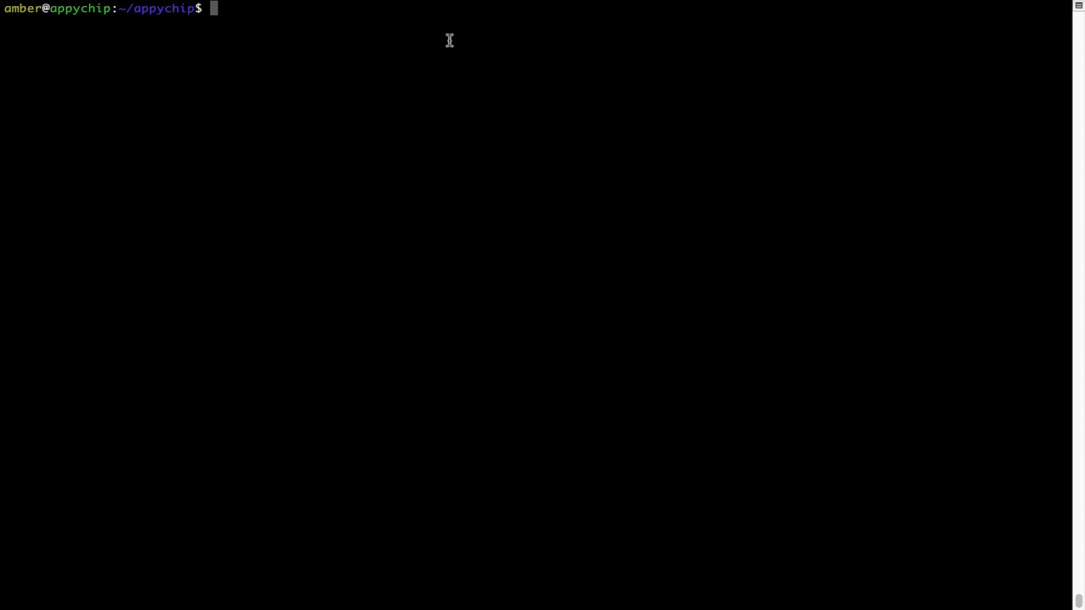
text(brew )
text(uninstall )
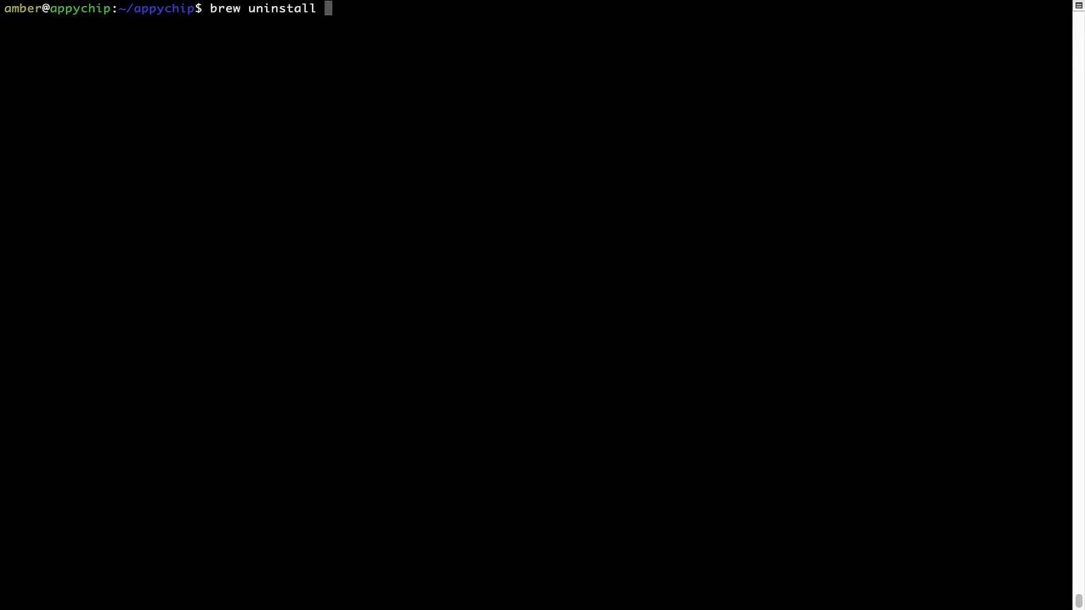
text(hello)
- Run 'brew uninstall hello', removing its 11 files from the Cellar
key(Return)
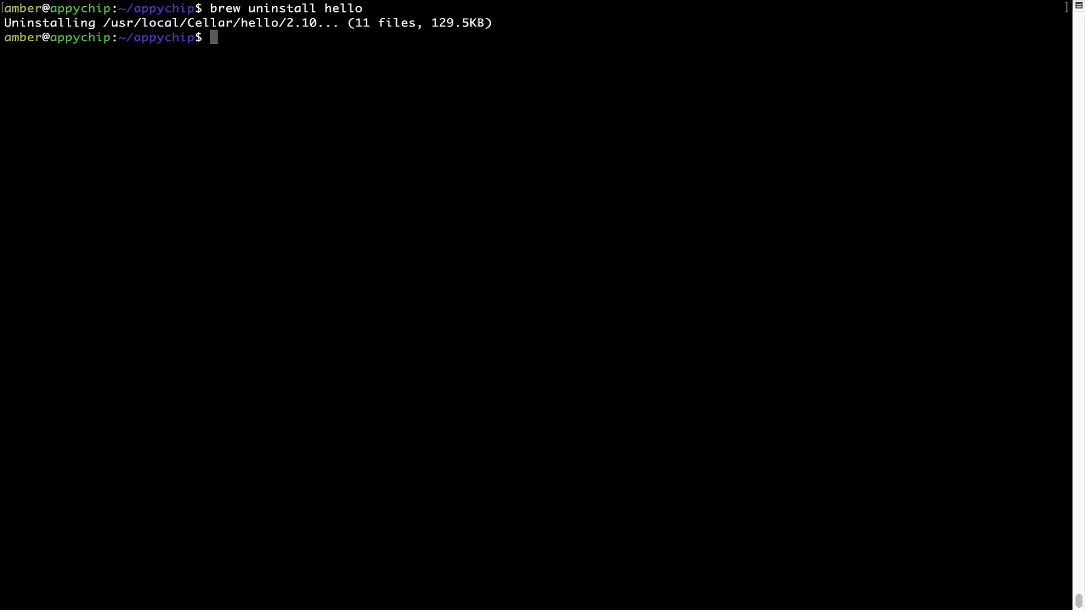
triple_click(16, 23)
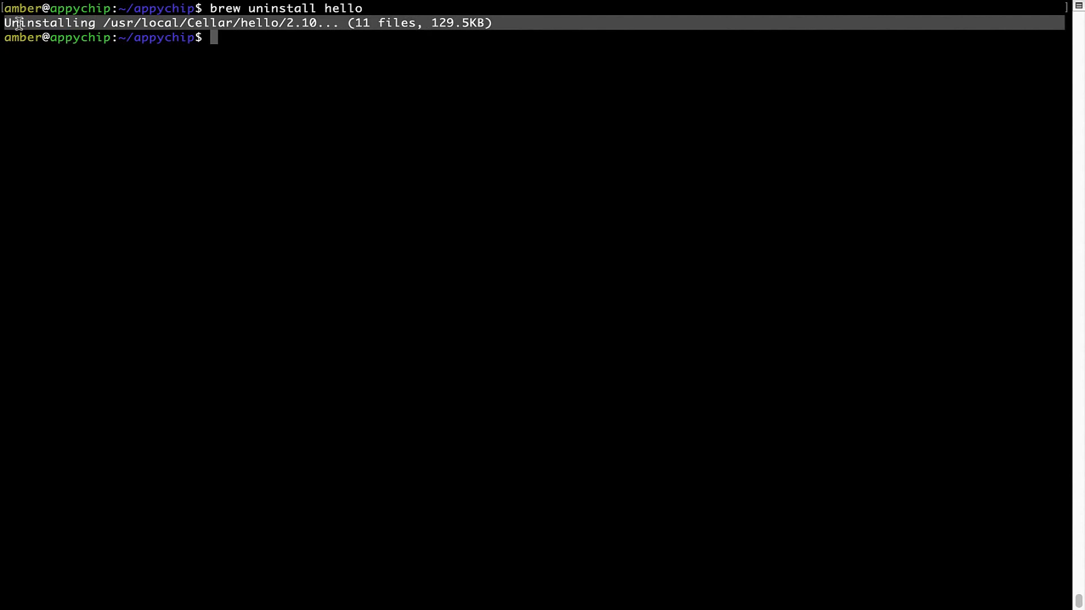
click(229, 36)
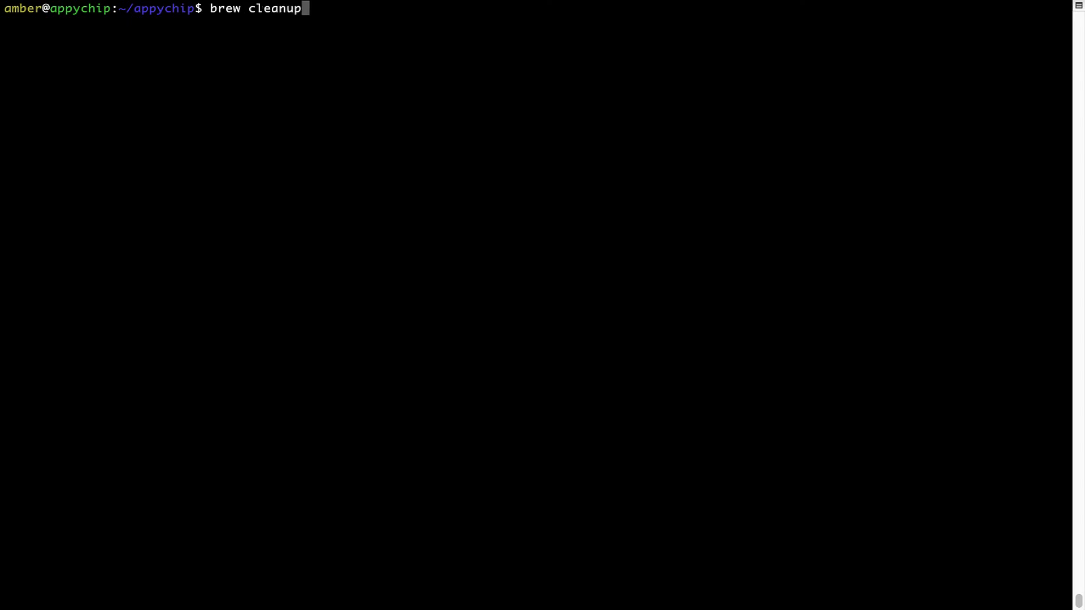
- Run 'brew cleanup', which finishes with no output
key(Return)
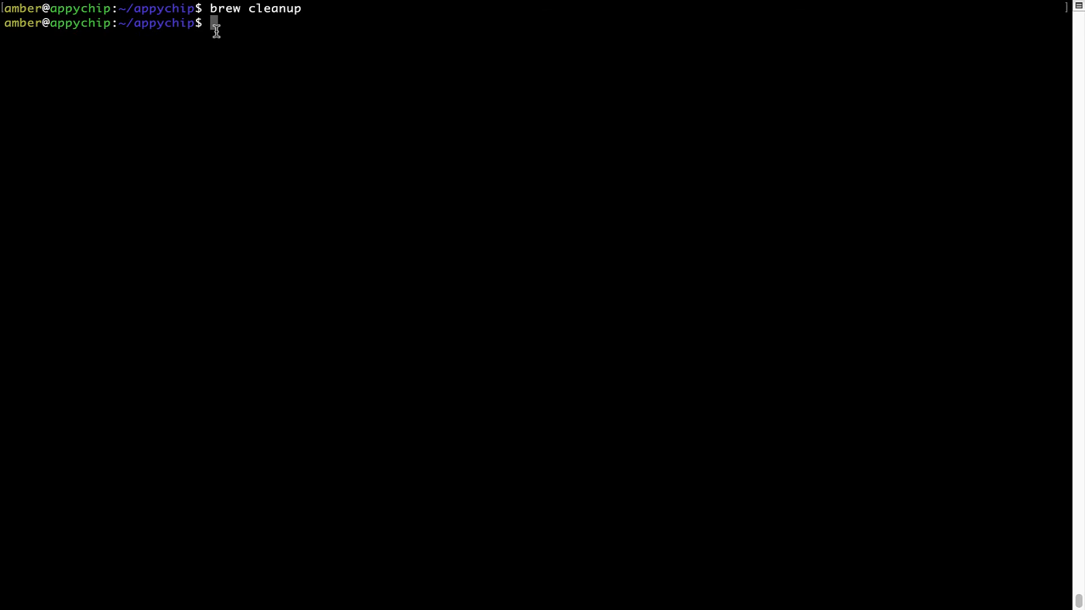